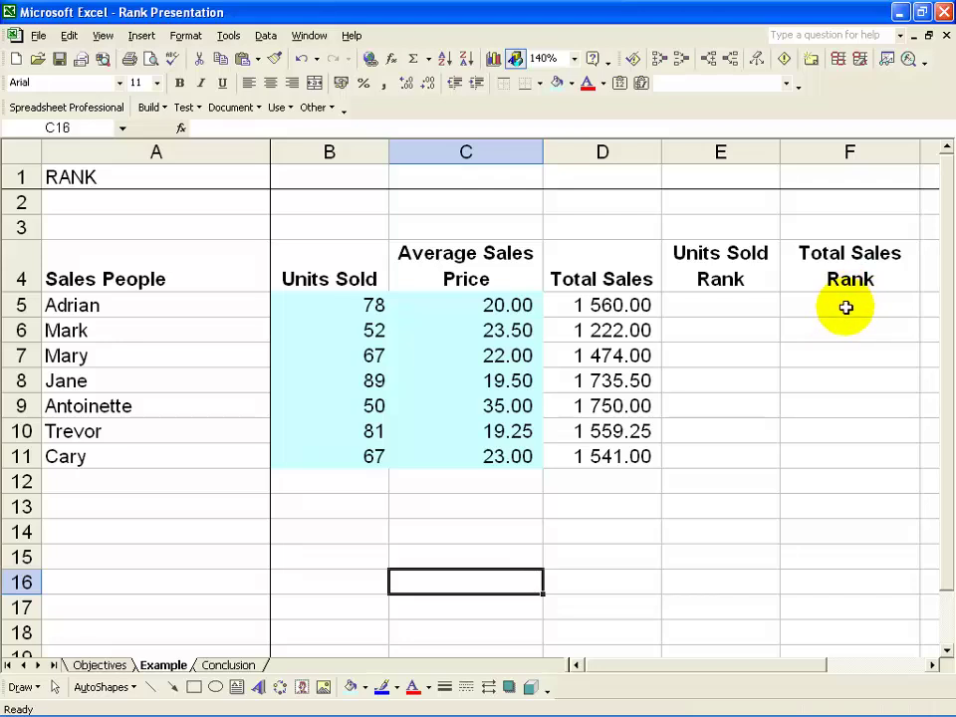
# Start inserting a function in cell E5 and locate RANK in the Statistical category.
pyautogui.click(479, 359)
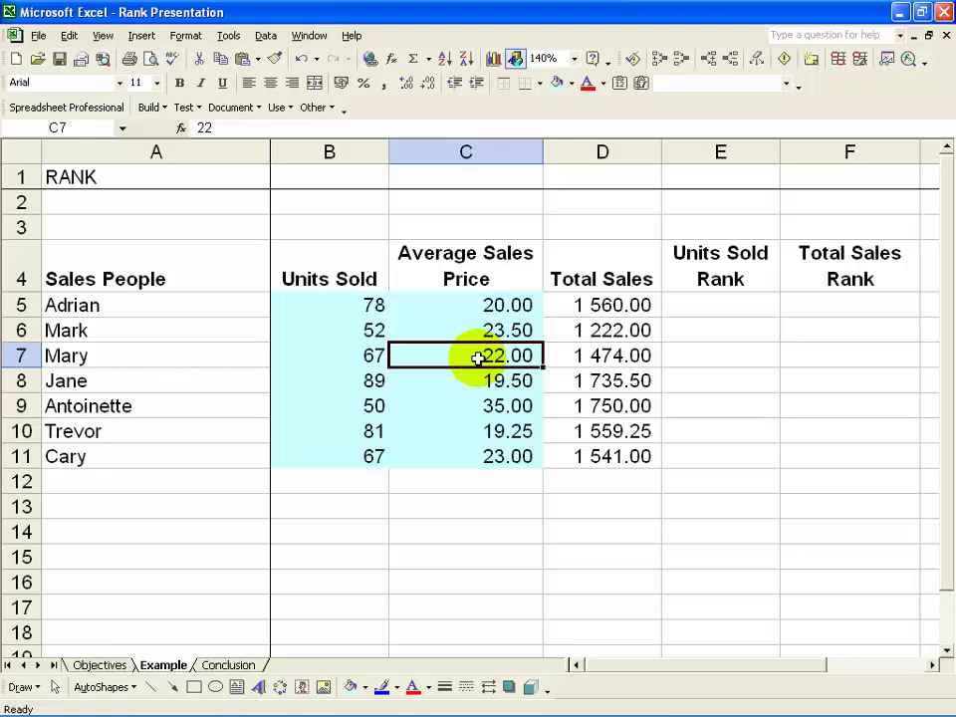
pyautogui.click(706, 307)
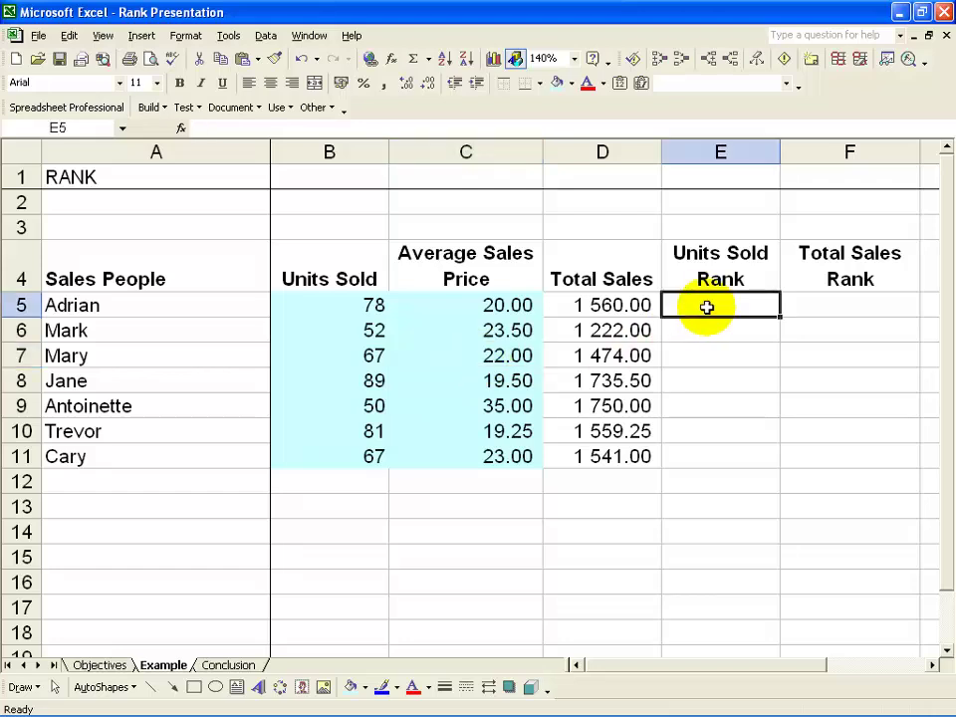
pyautogui.click(390, 59)
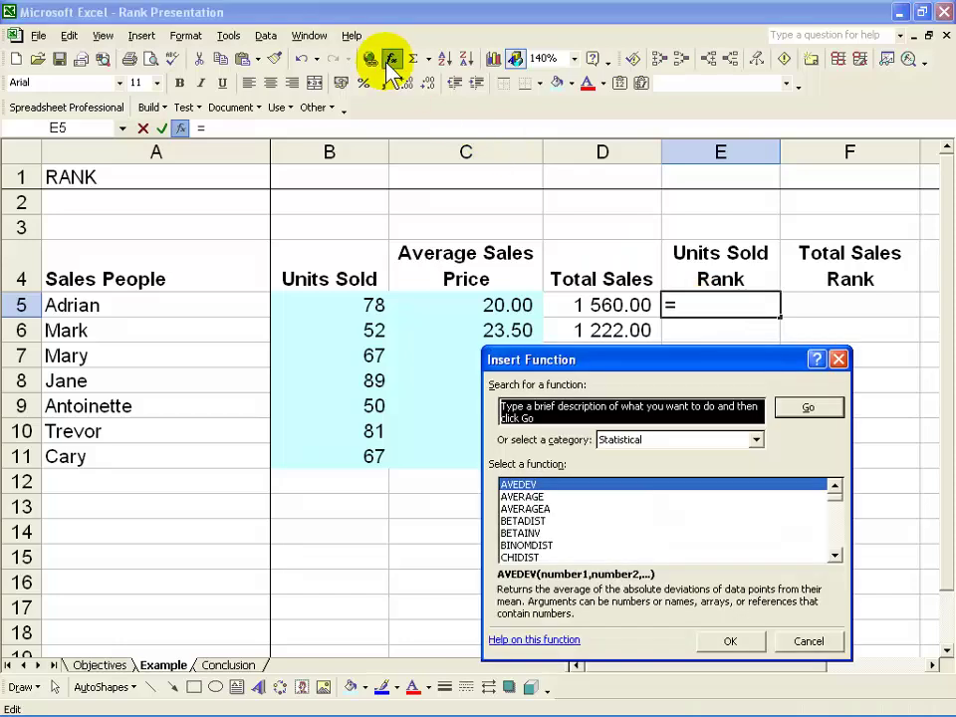
pyautogui.moveTo(622, 364); pyautogui.dragTo(635, 362)
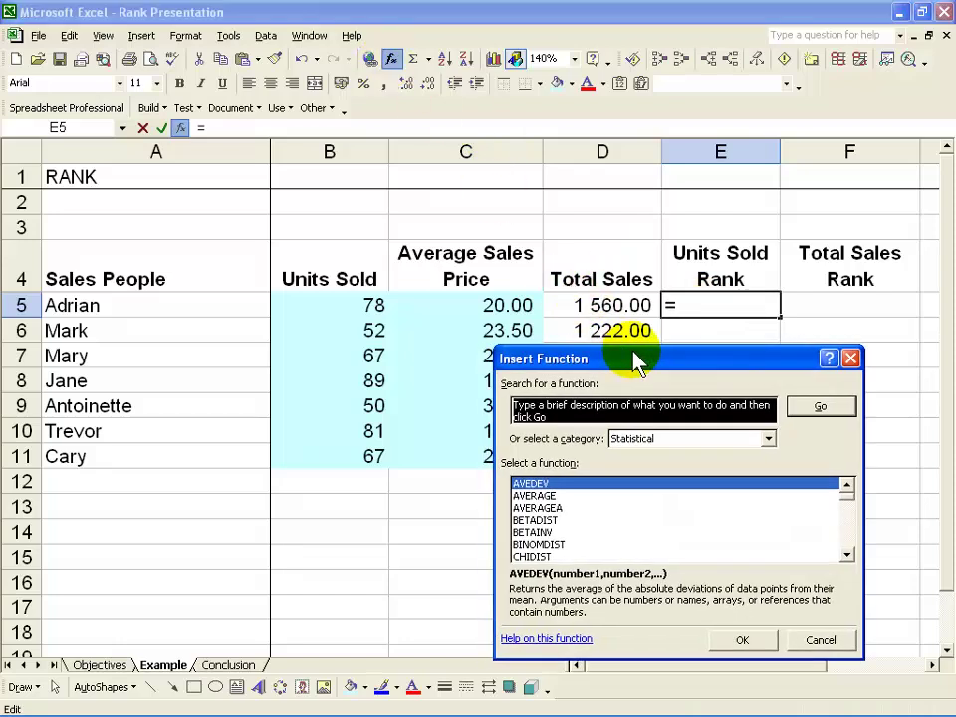
pyautogui.click(708, 442)
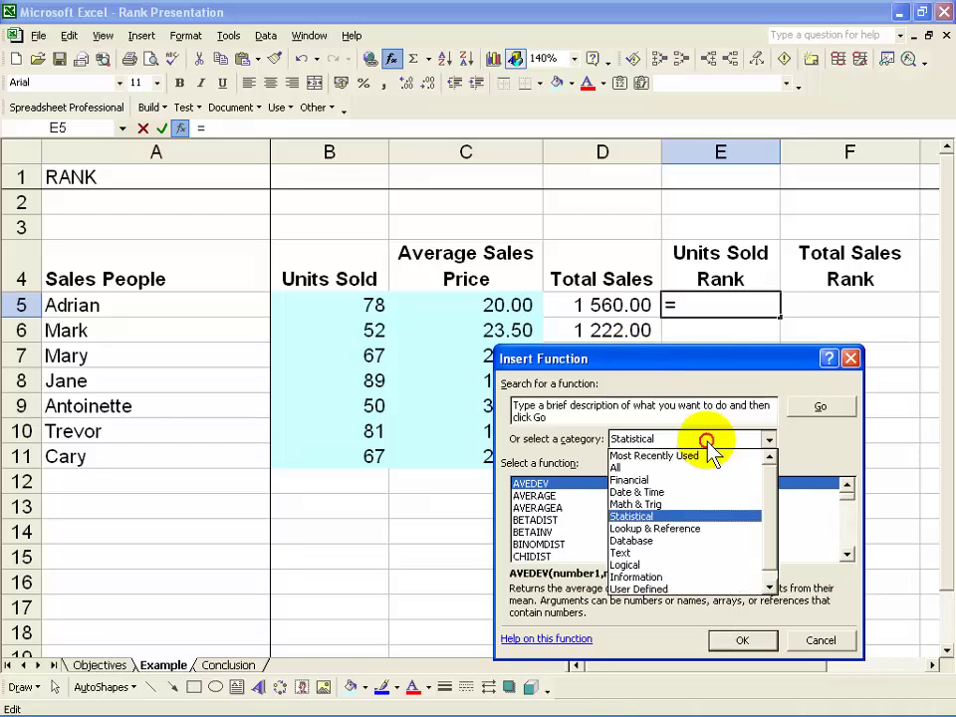
pyautogui.click(684, 516)
pyautogui.click(625, 509)
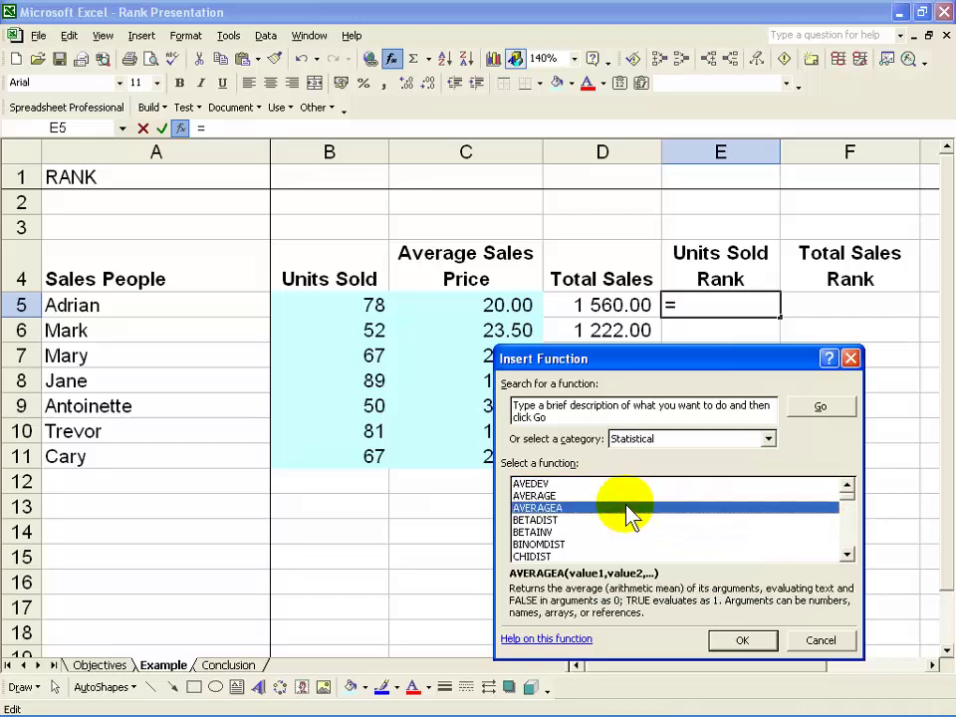
pyautogui.press('r')
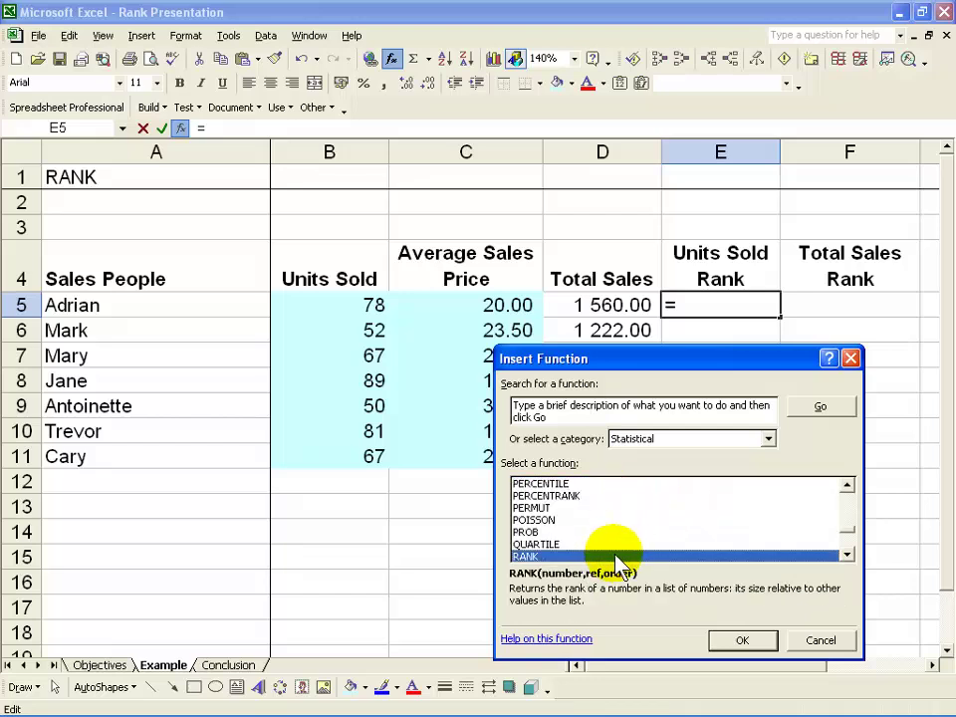
# Switch the function category to All, locate RANK there and insert it into cell E5.
pyautogui.click(753, 439)
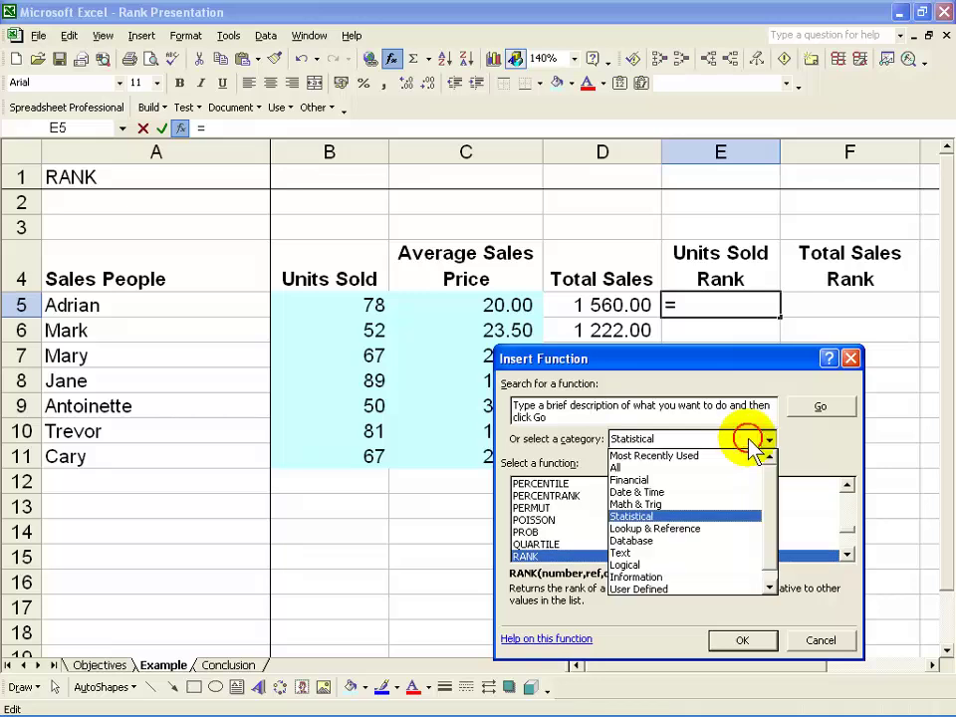
pyautogui.click(702, 468)
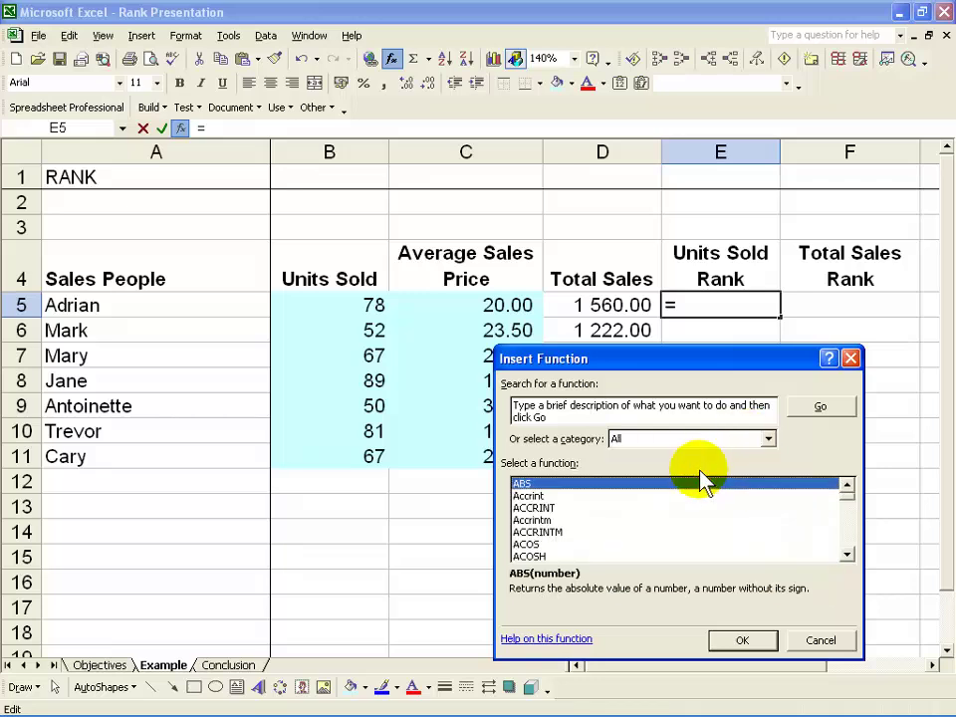
pyautogui.click(643, 508)
pyautogui.press('r')
pyautogui.click(848, 555)
pyautogui.click(848, 554)
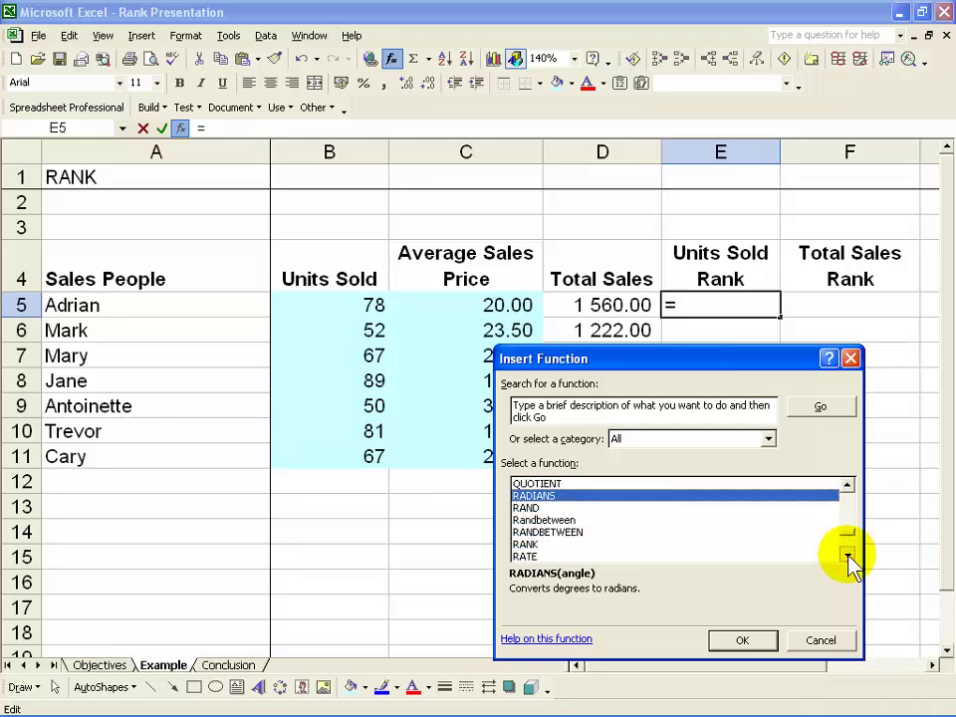
pyautogui.click(765, 545)
pyautogui.click(742, 641)
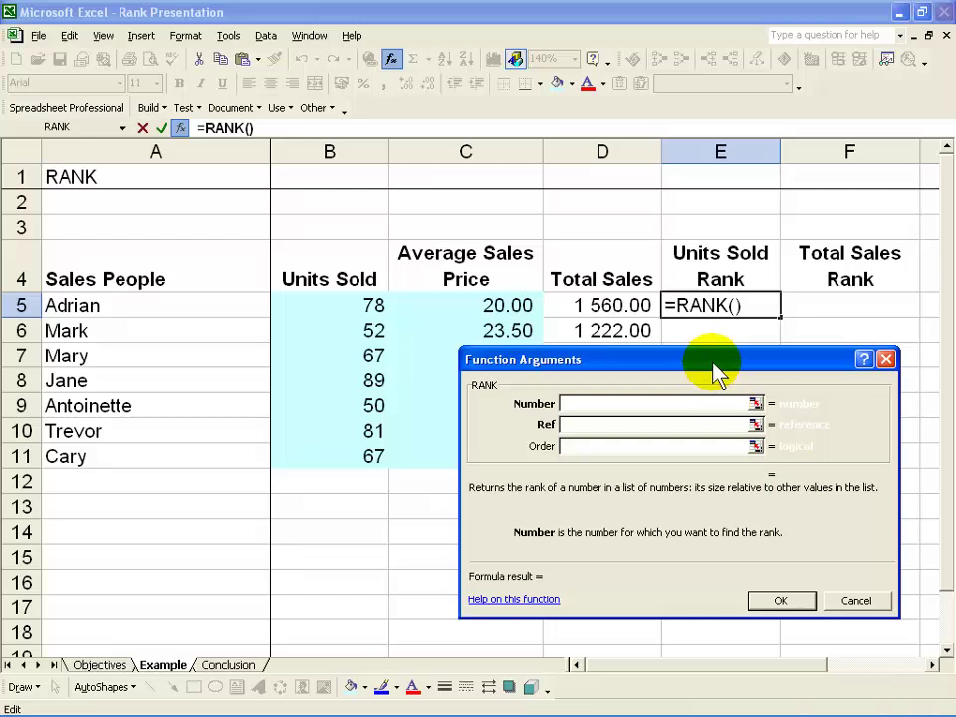
# Complete E5's RANK formula with B5 as the number, absolute range $B$5:$B$11 as the reference and 0 as the order.
pyautogui.moveTo(714, 366); pyautogui.dragTo(714, 385)
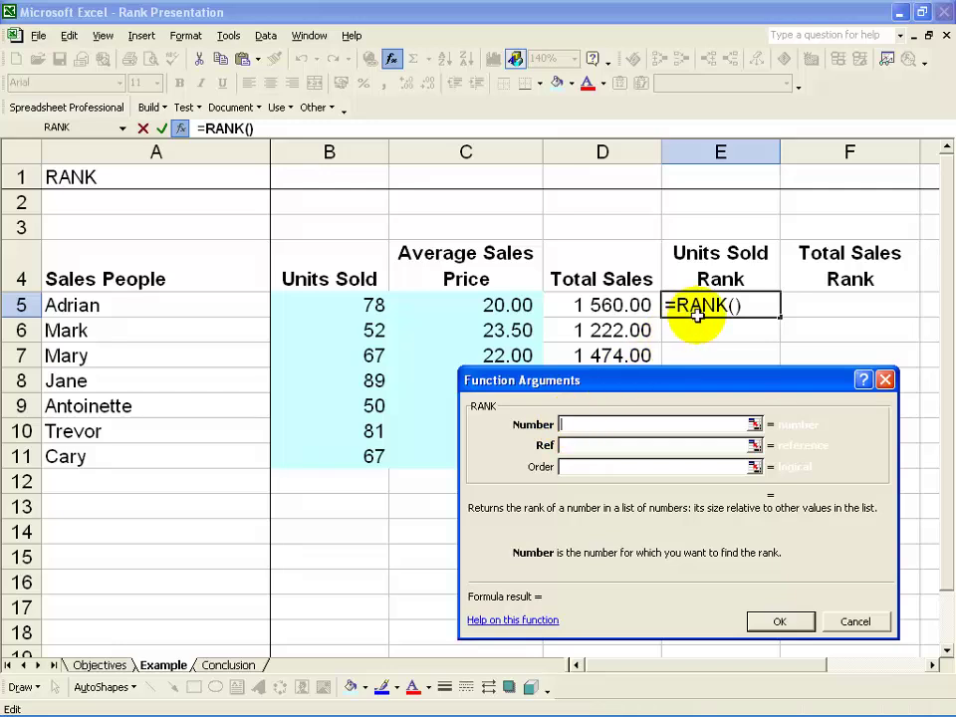
pyautogui.click(347, 304)
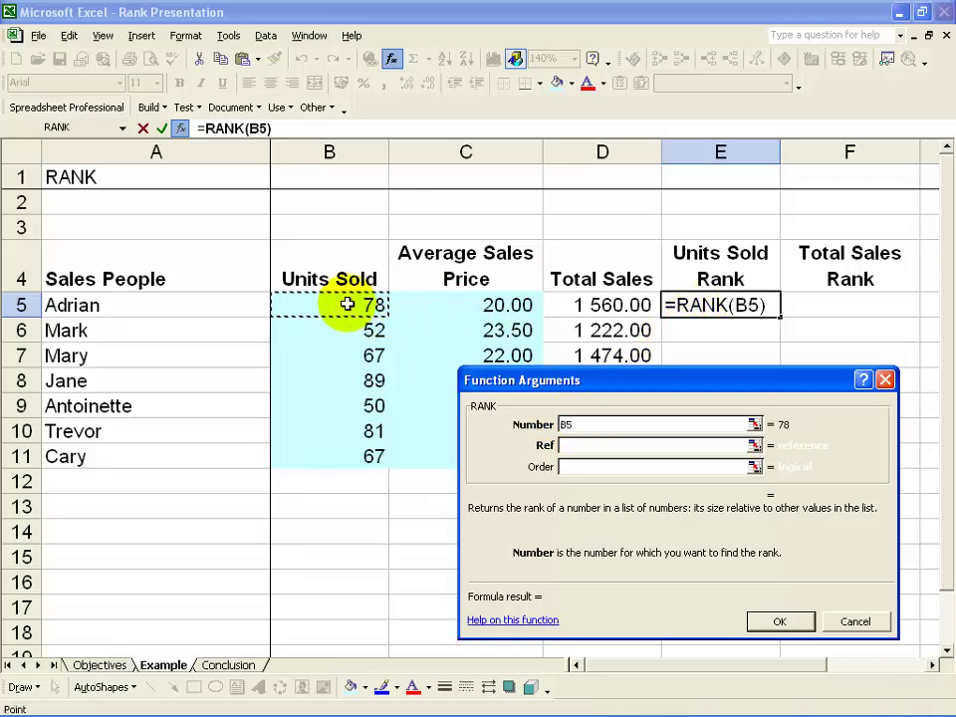
pyautogui.click(572, 445)
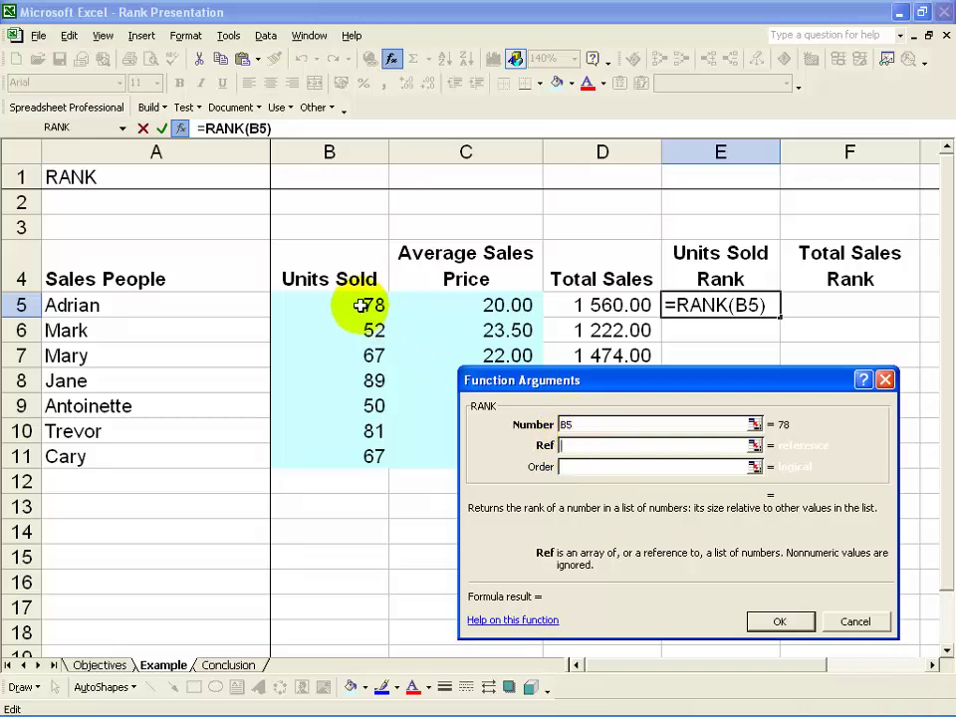
pyautogui.moveTo(356, 303); pyautogui.dragTo(348, 444)
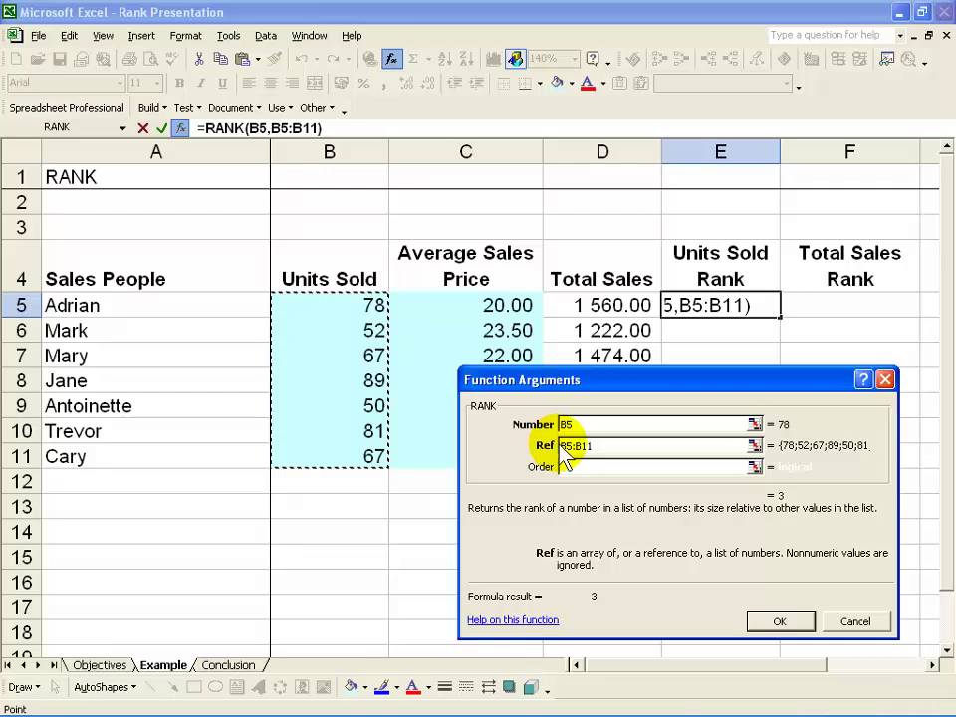
pyautogui.click(595, 446)
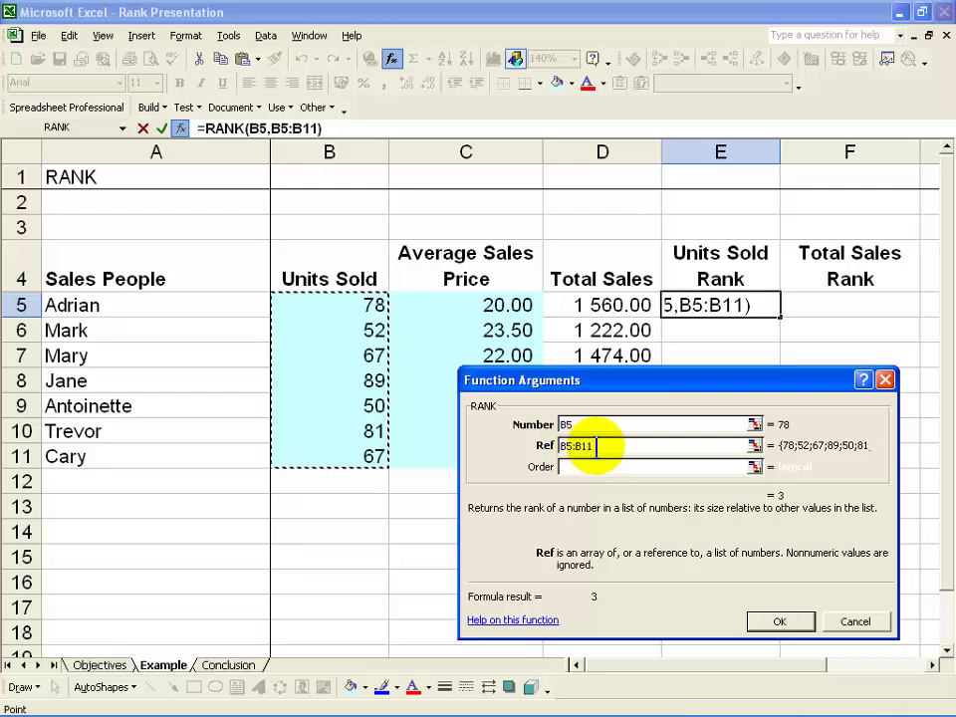
pyautogui.press('F4')
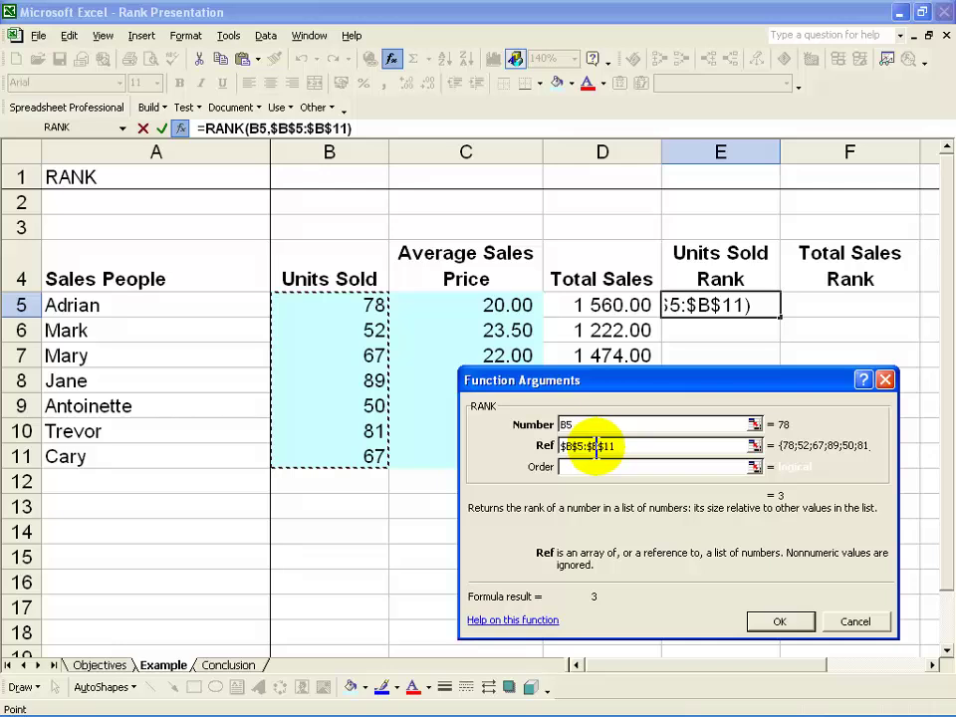
pyautogui.click(589, 467)
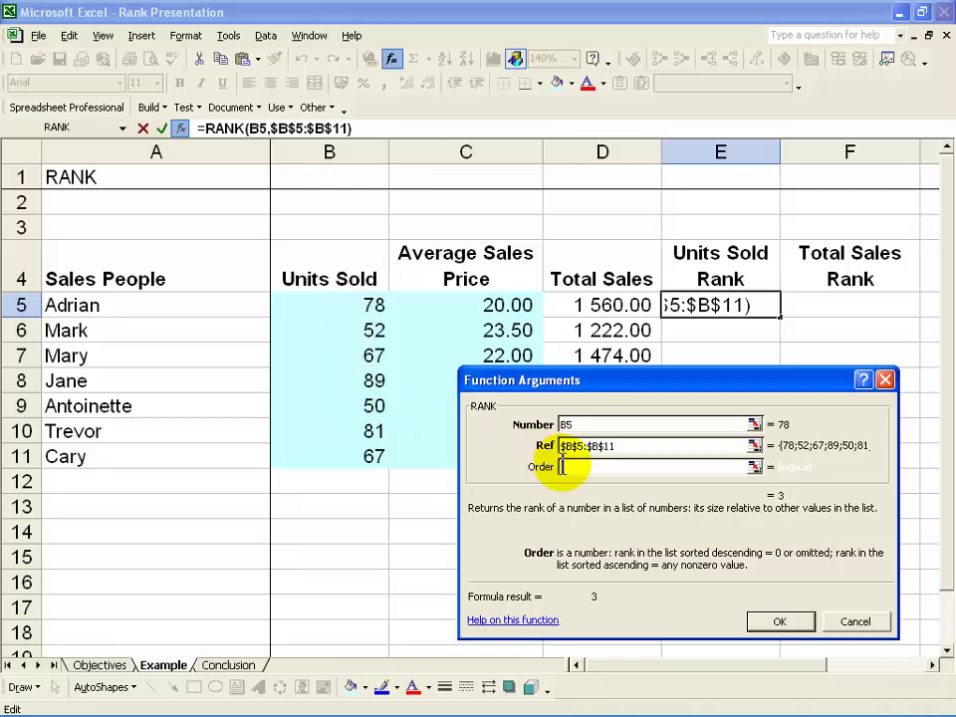
pyautogui.write('0')
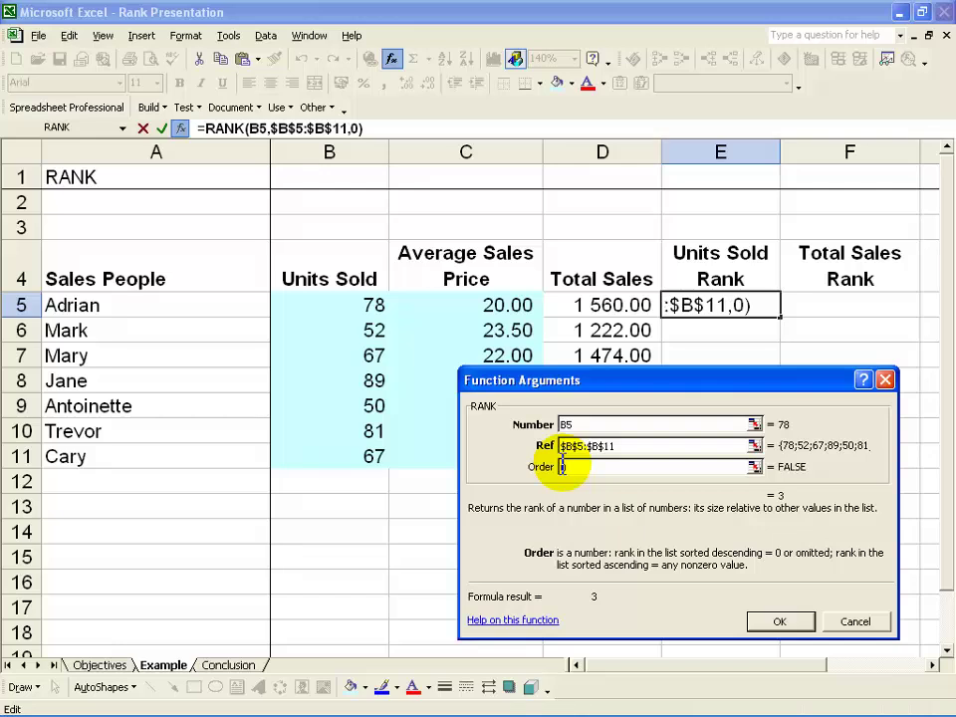
pyautogui.click(763, 621)
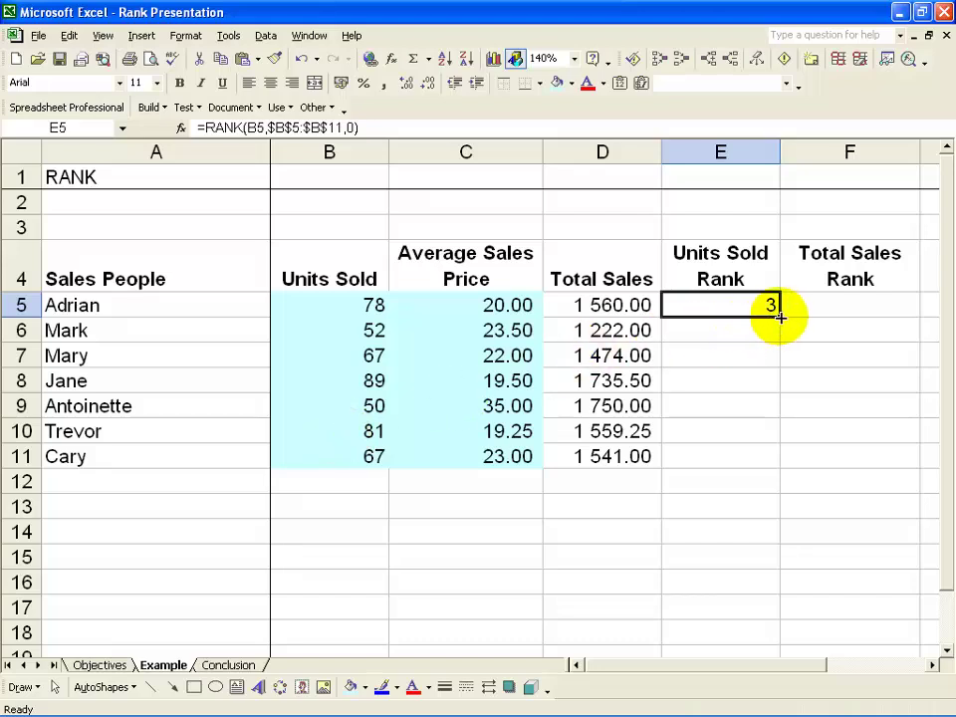
# Copy the Units Sold Rank formula from E5 down to E11 and review the copied ranks.
pyautogui.moveTo(781, 317); pyautogui.dragTo(758, 456)
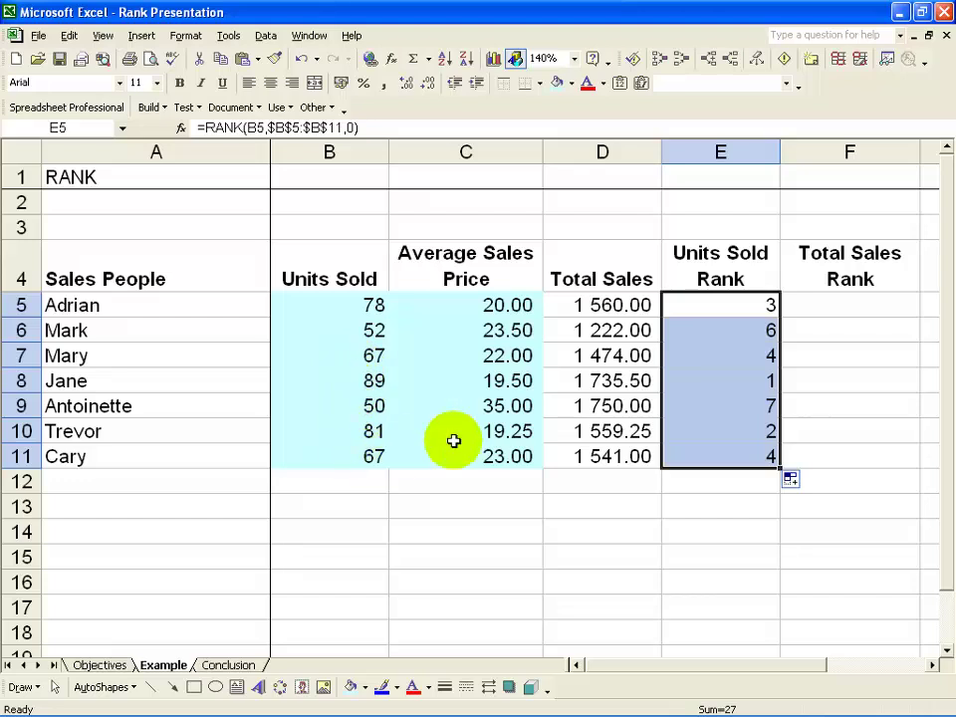
pyautogui.click(741, 356)
pyautogui.click(734, 457)
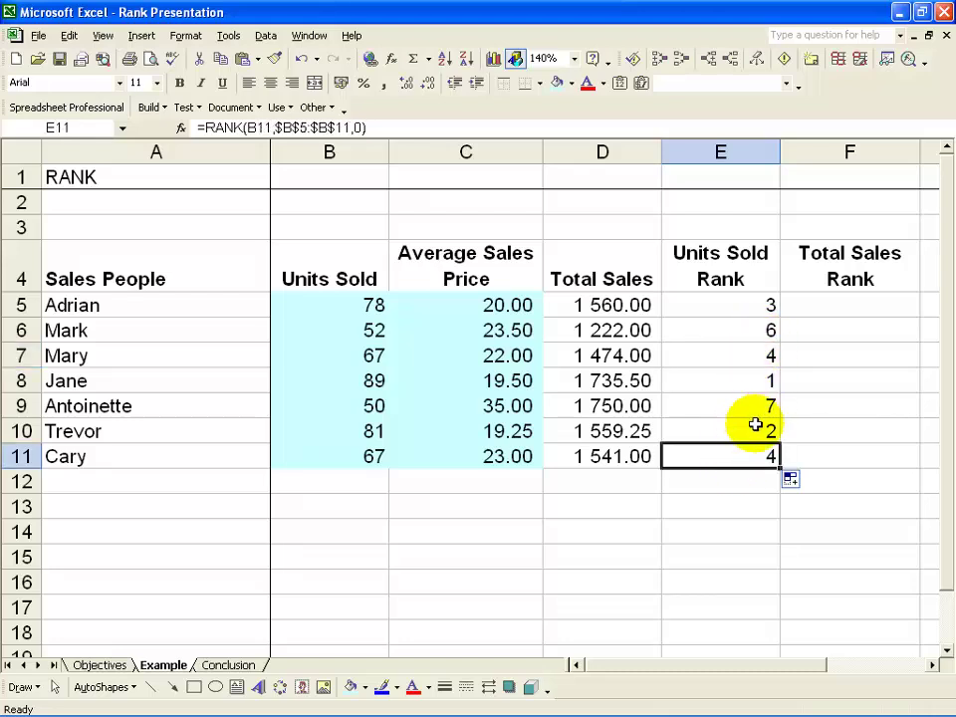
pyautogui.click(747, 332)
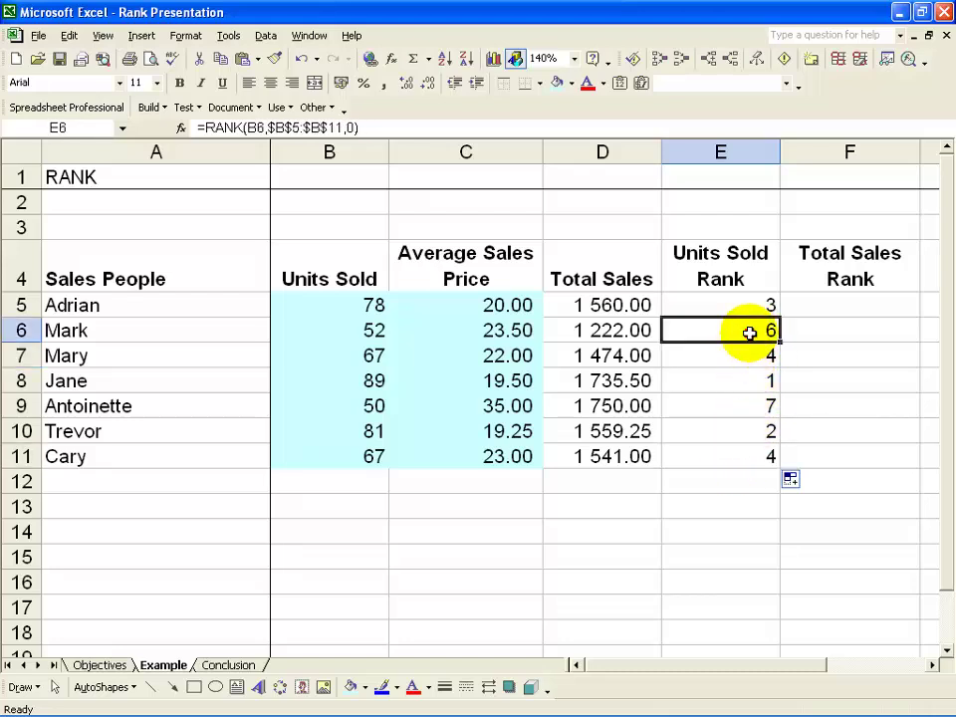
pyautogui.click(739, 404)
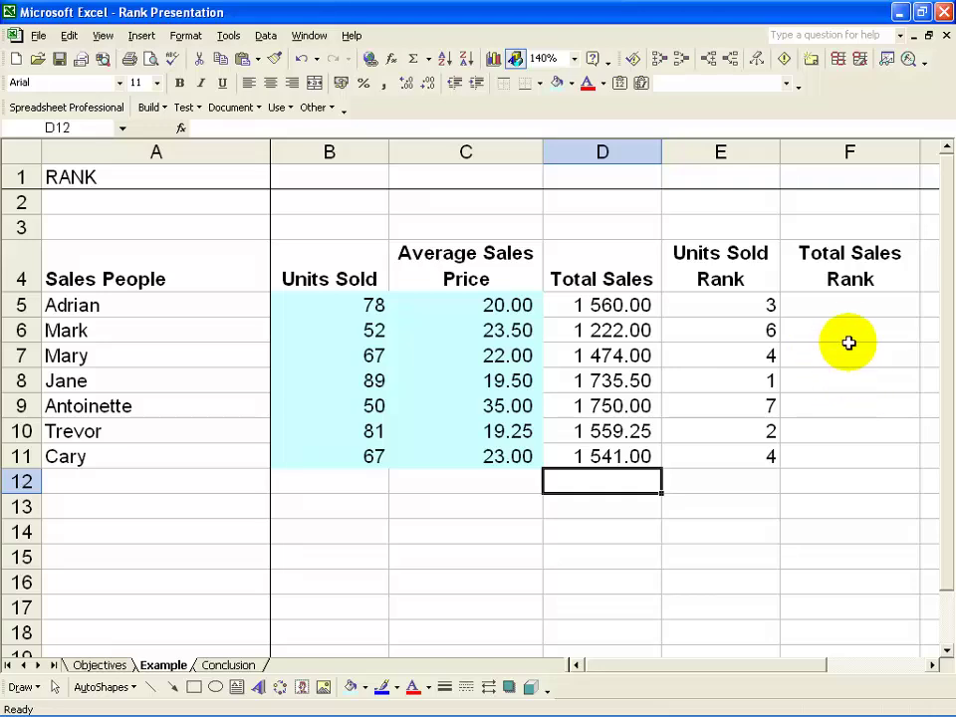
# Insert the RANK function from the Statistical category into cell F5, the first Total Sales Rank cell.
pyautogui.click(848, 310)
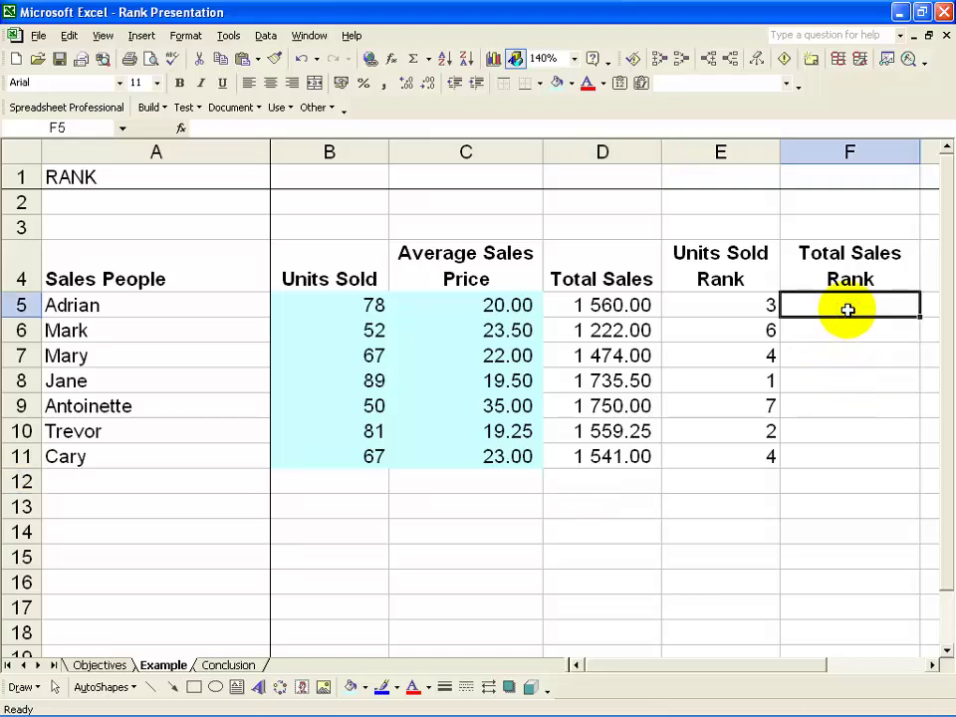
pyautogui.click(393, 58)
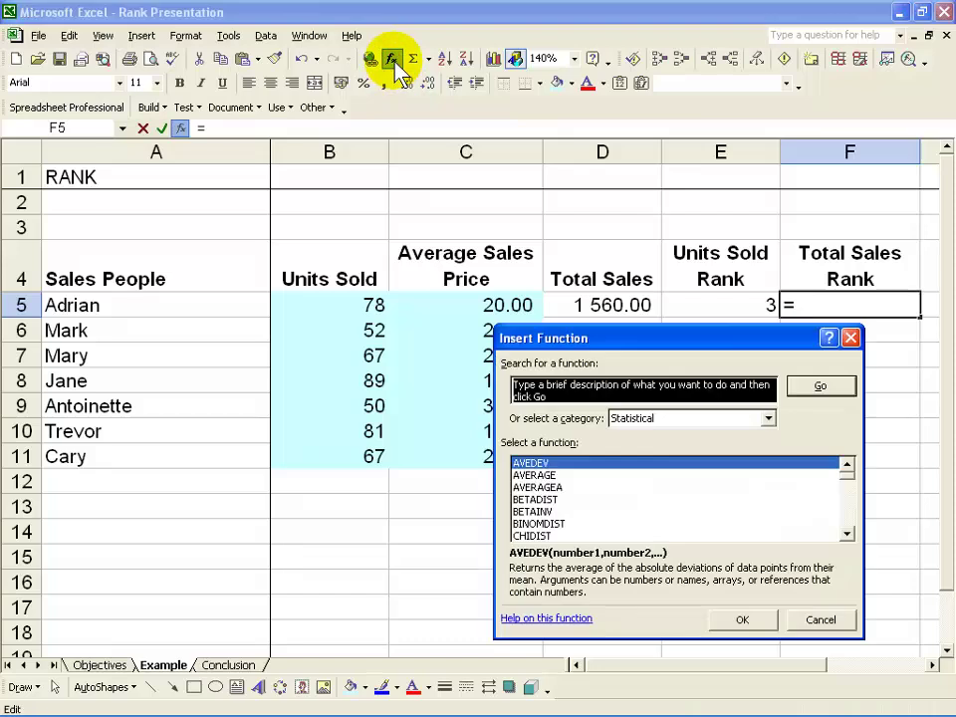
pyautogui.click(581, 487)
pyautogui.press('r')
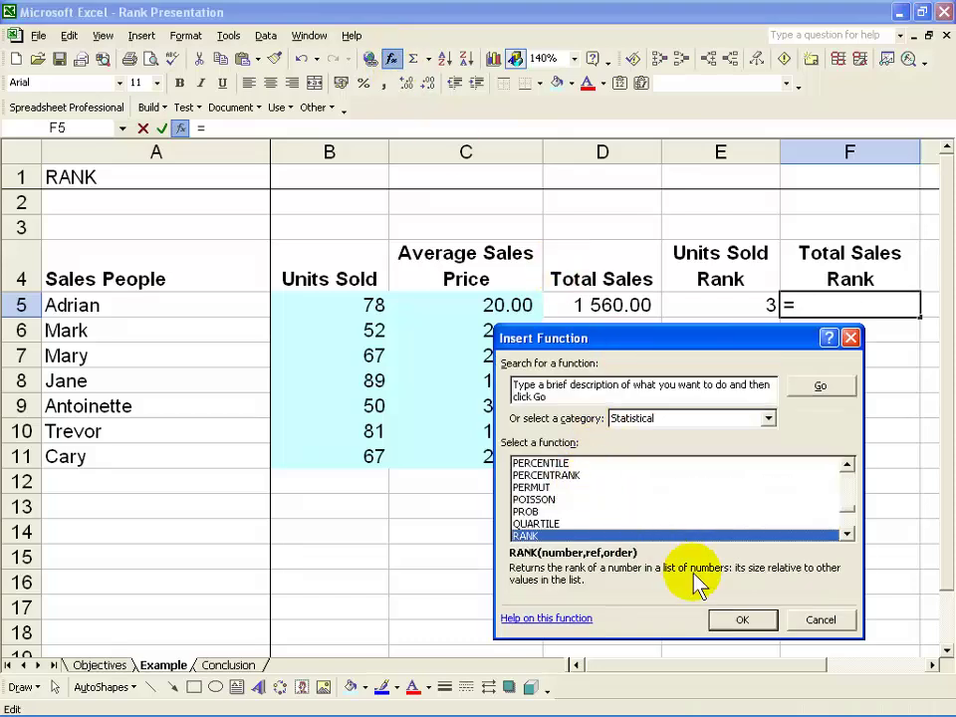
pyautogui.click(736, 622)
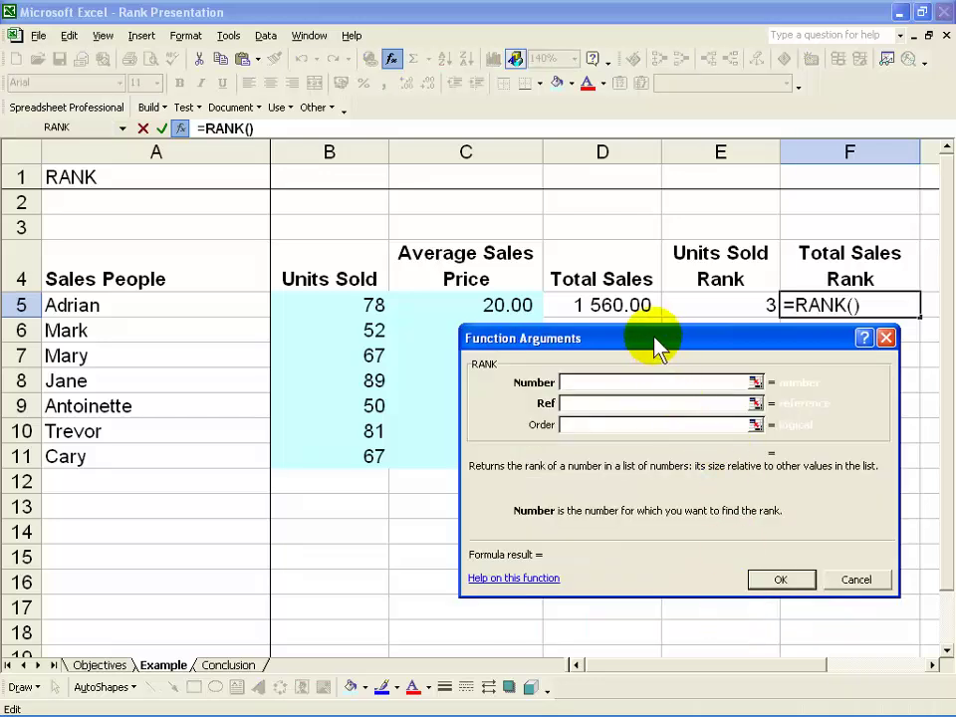
# Set F5's RANK number argument to D5 and its reference to the absolute range $D$5:$D$11.
pyautogui.click(619, 305)
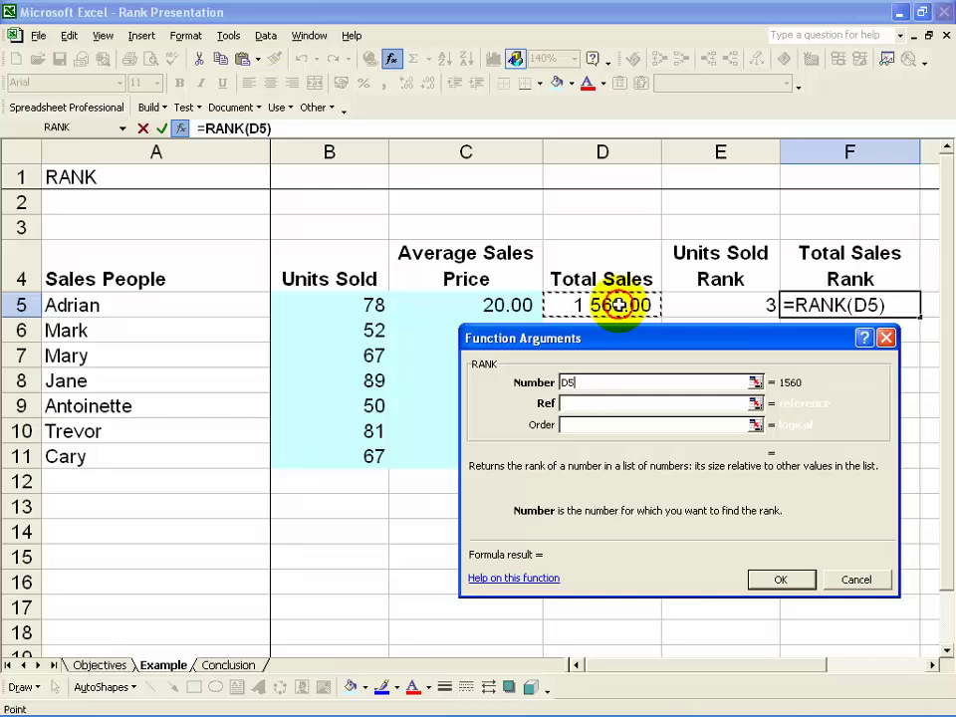
pyautogui.click(603, 403)
pyautogui.moveTo(633, 337); pyautogui.dragTo(630, 389)
pyautogui.moveTo(622, 307); pyautogui.dragTo(618, 453)
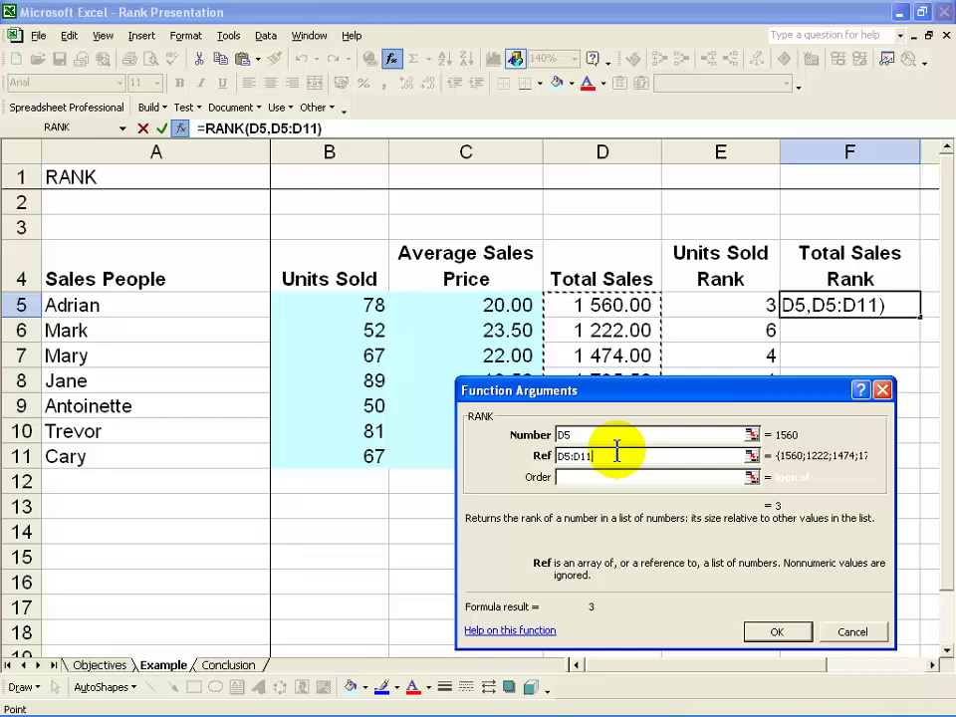
pyautogui.press('F4')
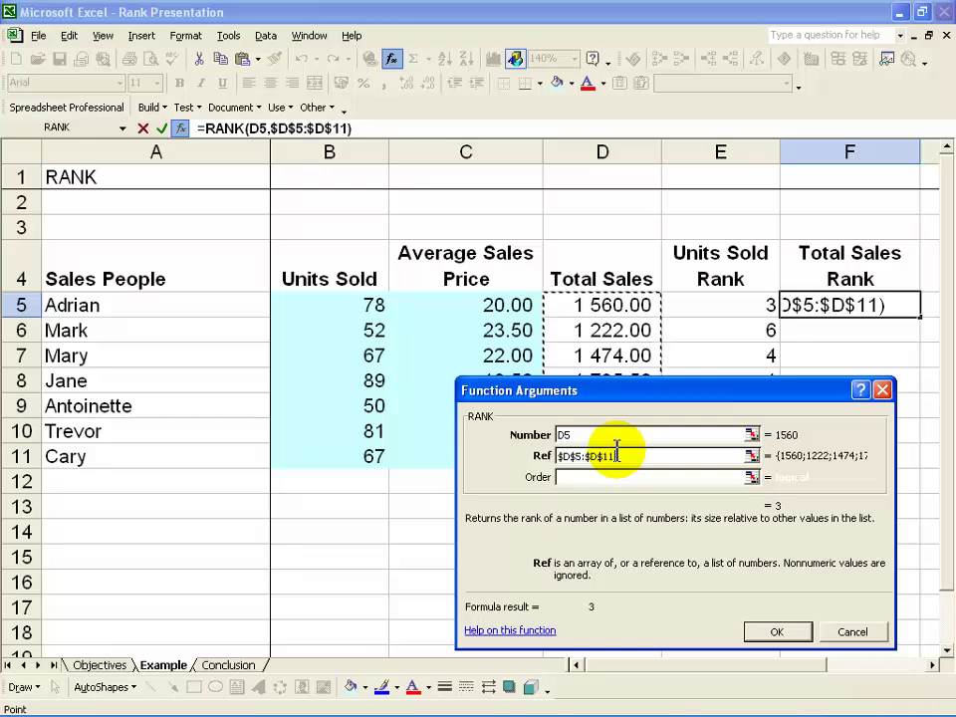
# Finish the Total Sales Rank formula with order 0 and copy it from F5 down to F11.
pyautogui.click(605, 479)
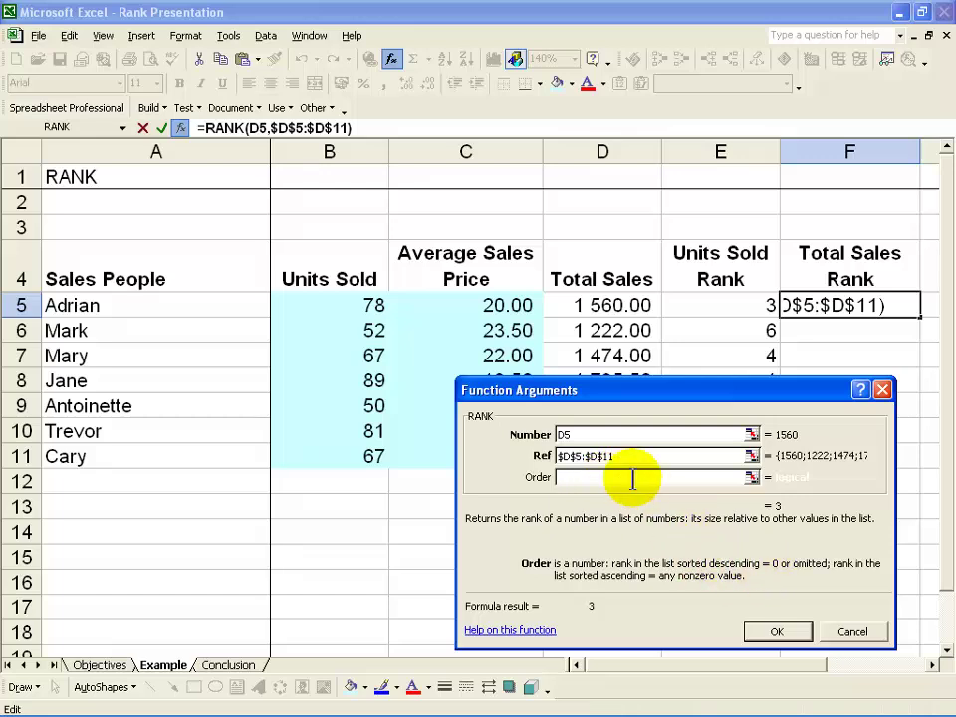
pyautogui.write('0')
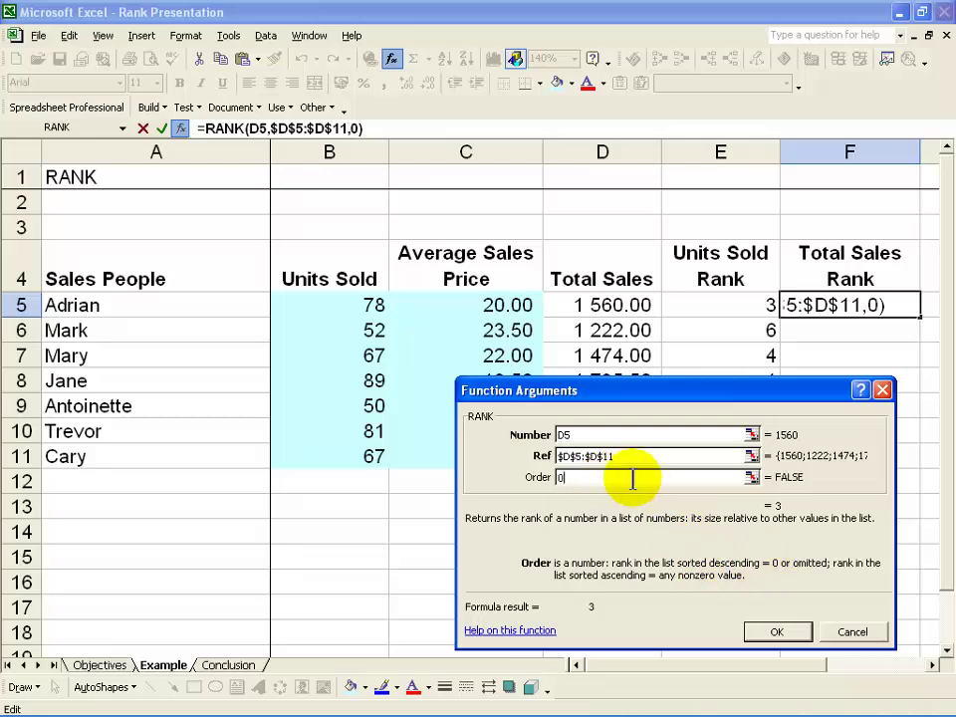
pyautogui.click(772, 633)
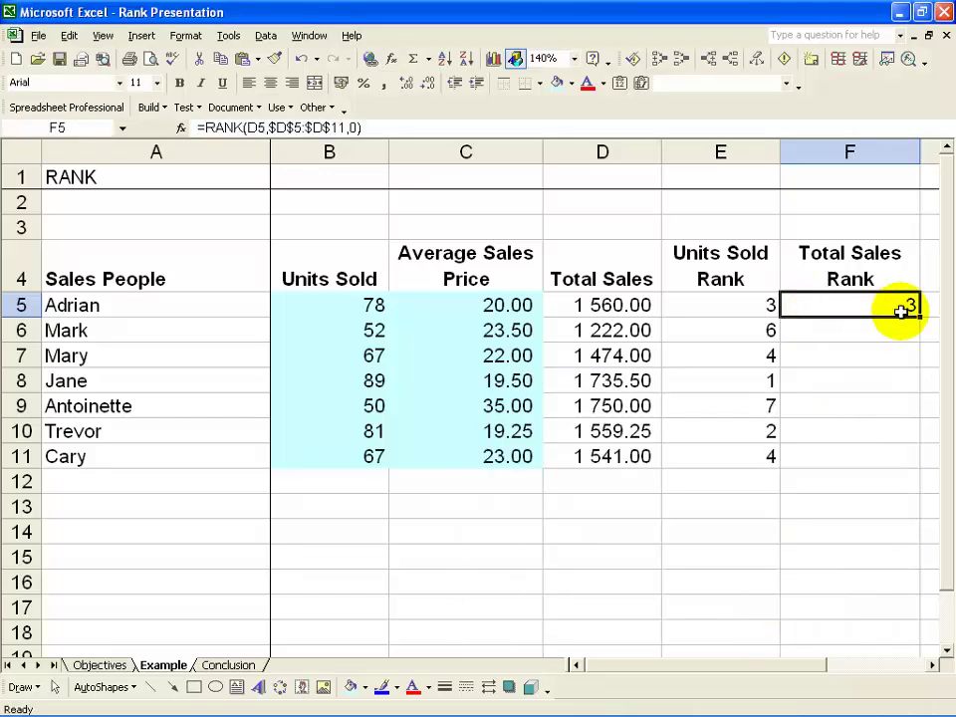
pyautogui.moveTo(919, 316); pyautogui.dragTo(898, 457)
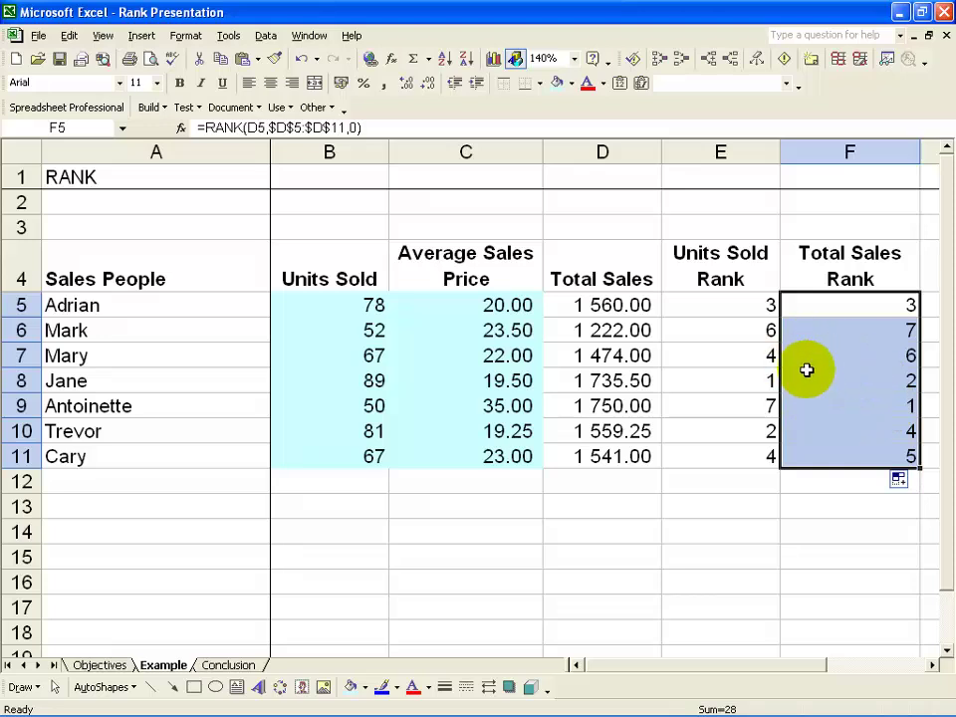
pyautogui.click(823, 394)
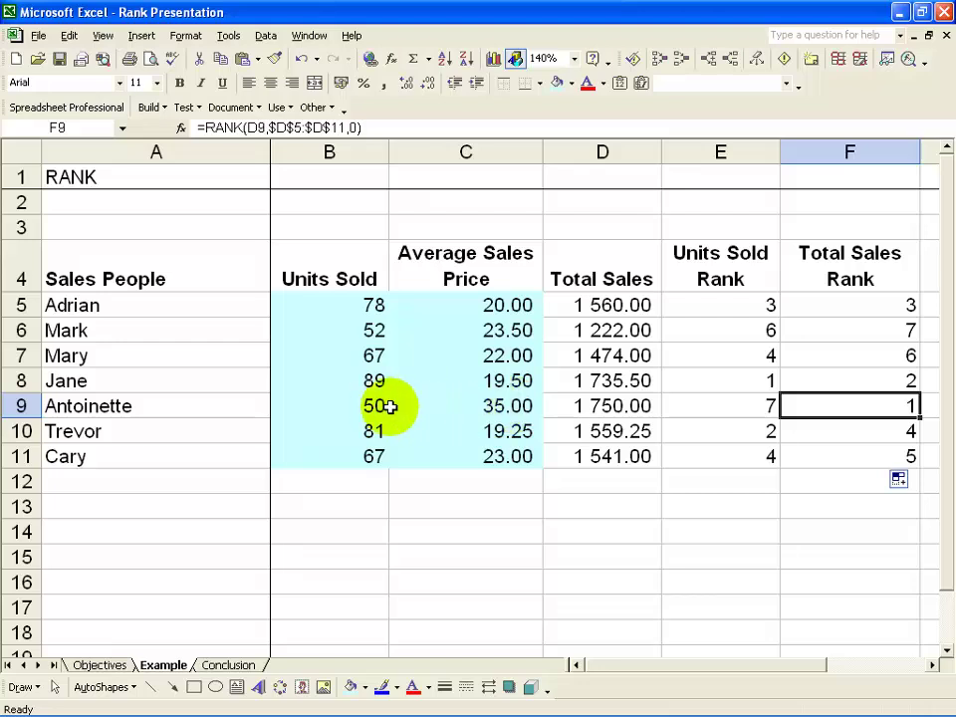
# Set the Units Sold value in cell B9 to 100.
pyautogui.click(349, 405)
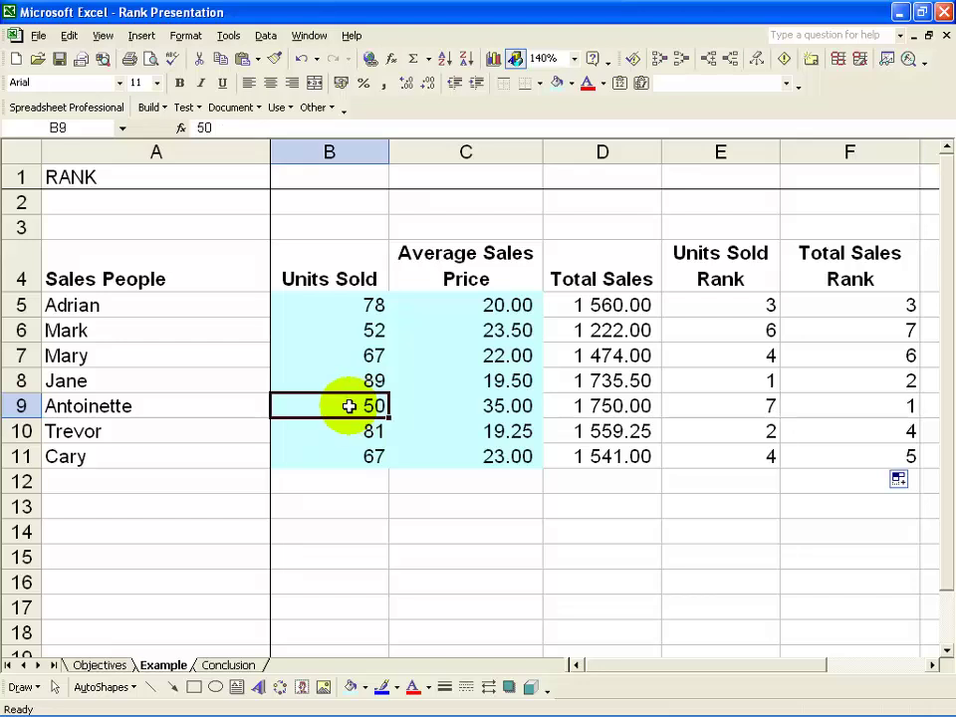
pyautogui.write('100')
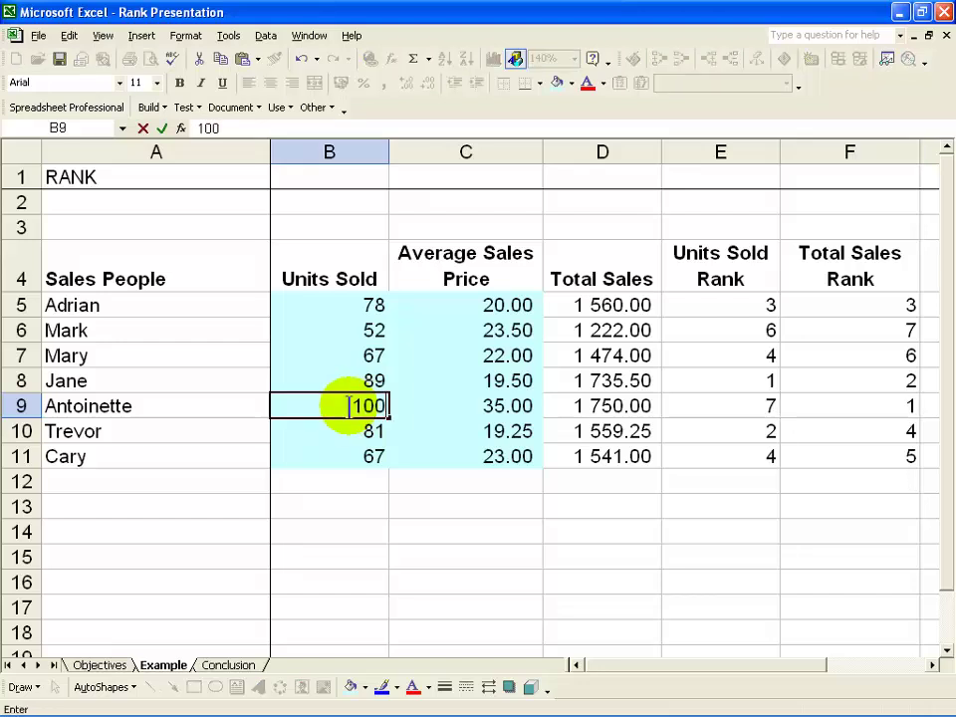
pyautogui.press('Return')
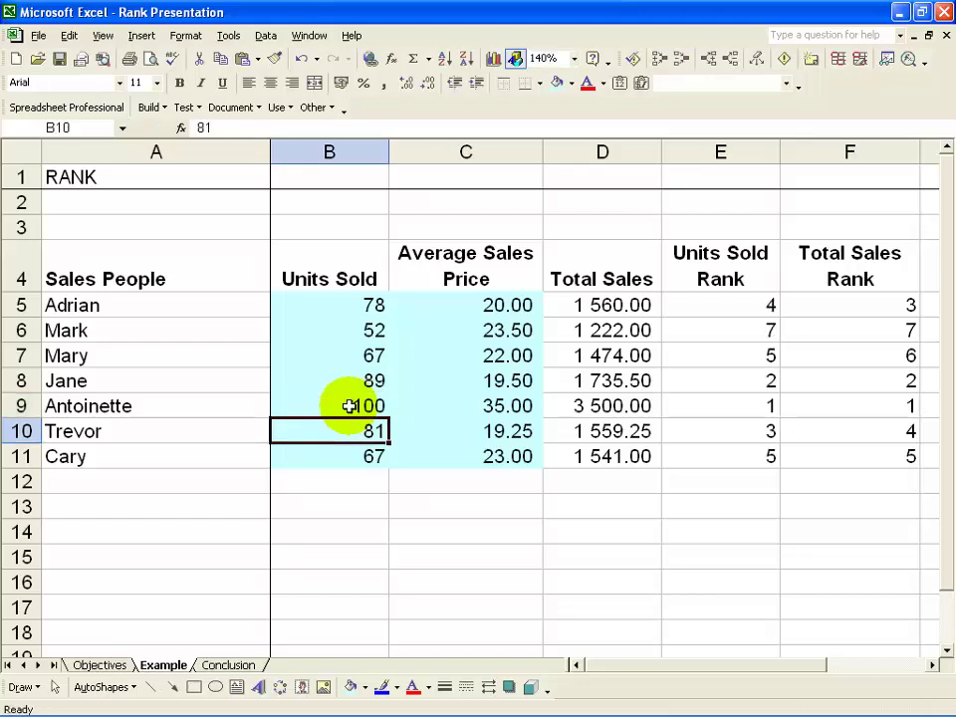